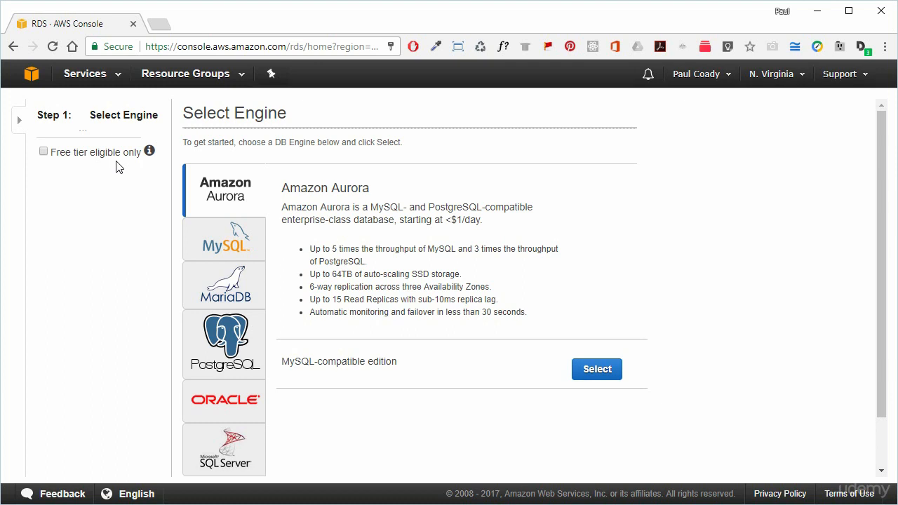
Choose the Oracle SE Two engine with the Dev/Test option for the new database instance and continue to the DB details.
left_click(223, 400)
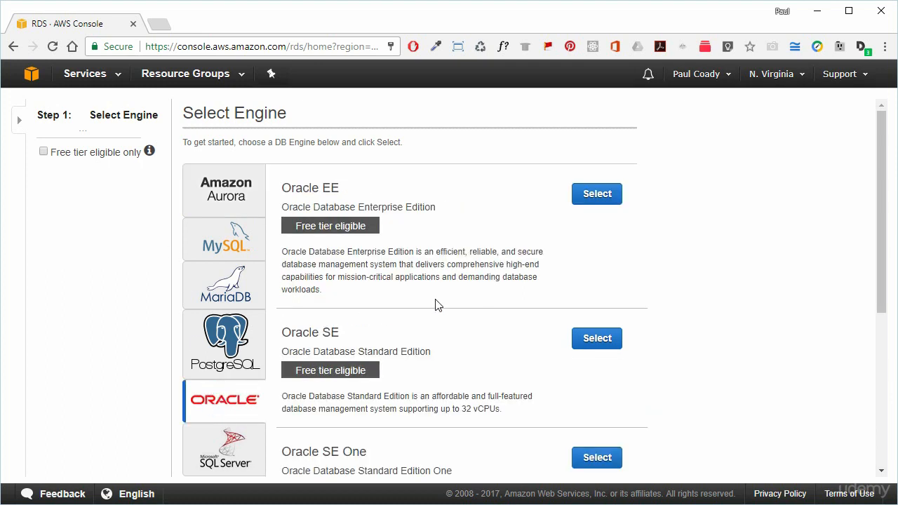
scroll(435, 306, "down", 2)
scroll(437, 305, "down", 2)
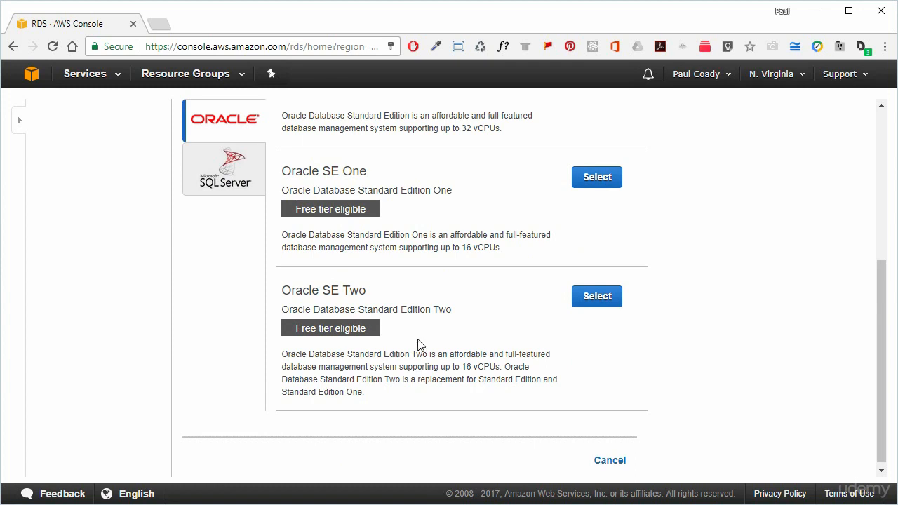
left_click(614, 295)
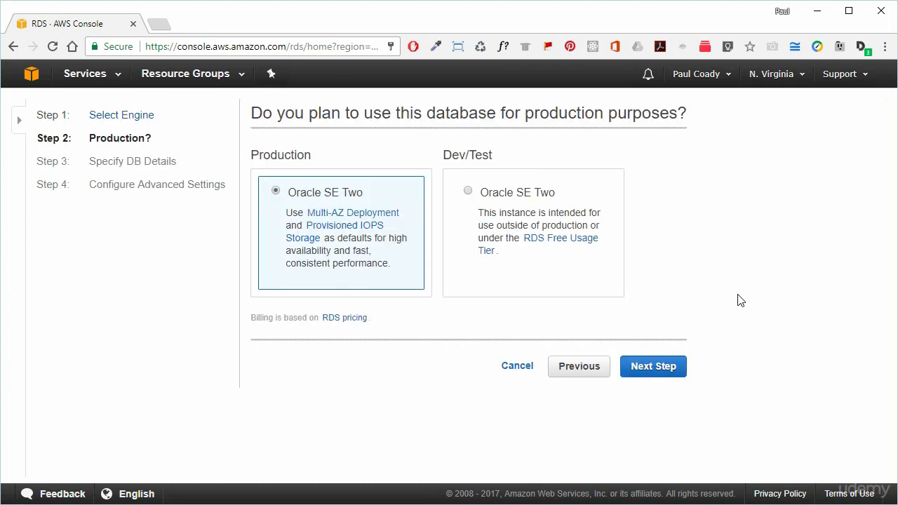
left_click(520, 193)
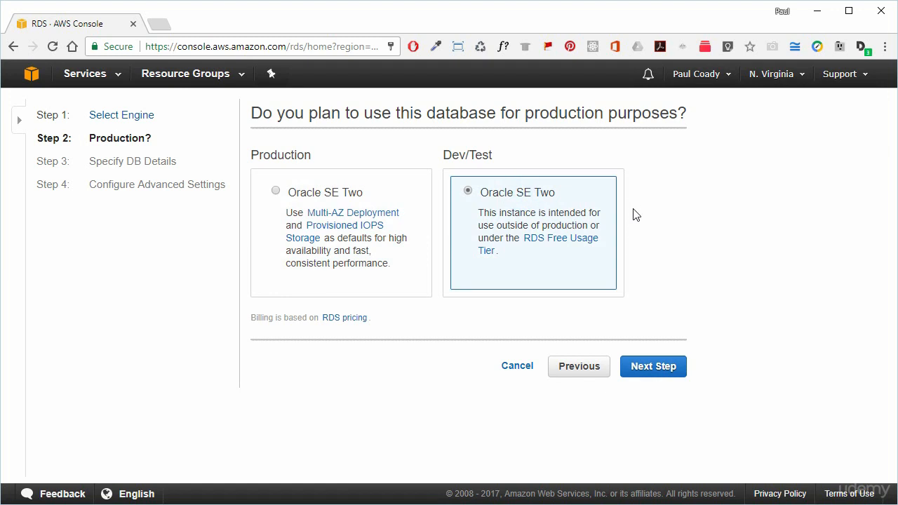
left_click(634, 371)
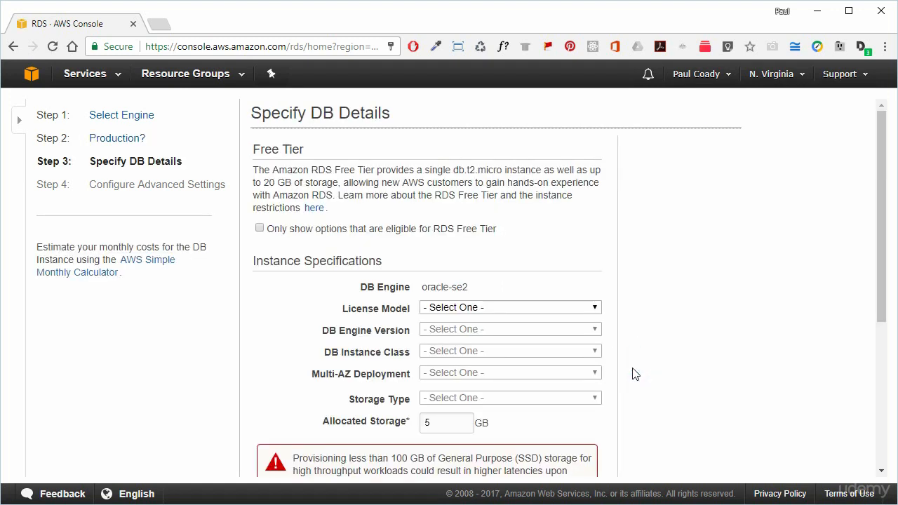
Set the License Model to license-included, the DB Instance Class to db.t2.micro and Multi-AZ Deployment to No.
left_click(594, 309)
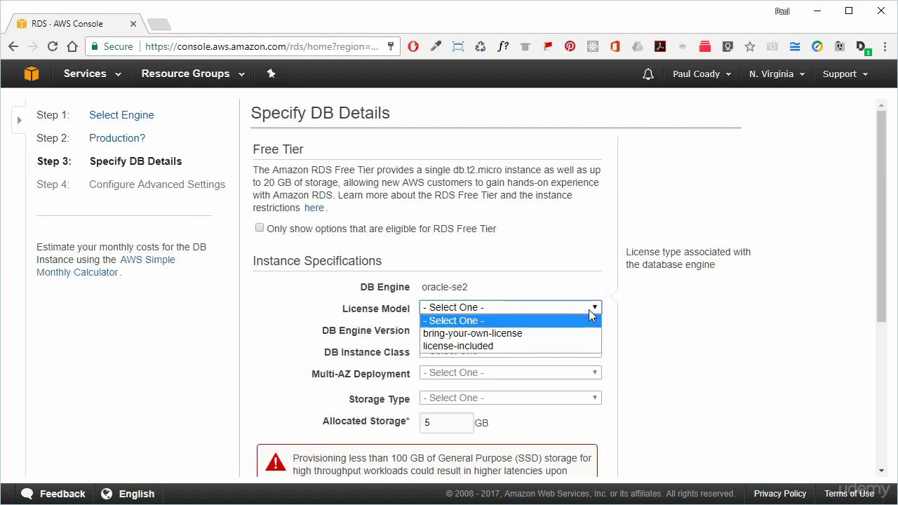
left_click(498, 347)
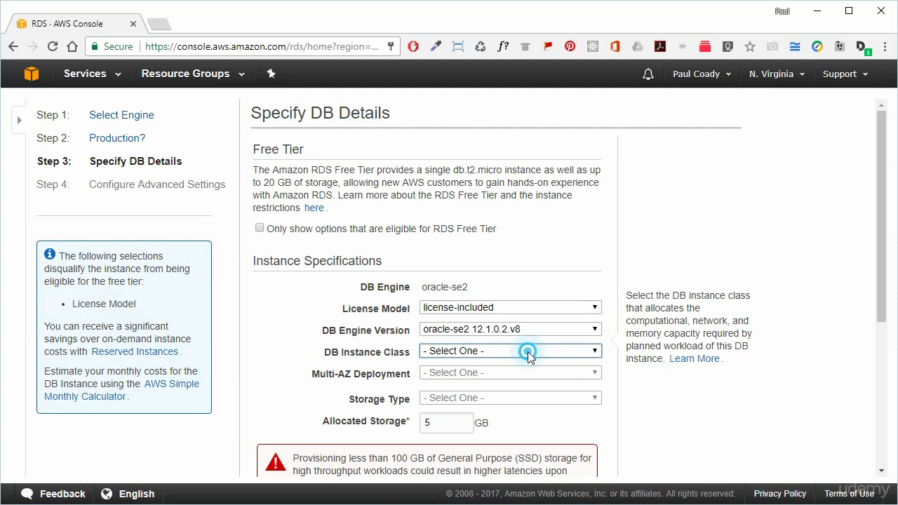
left_click(528, 352)
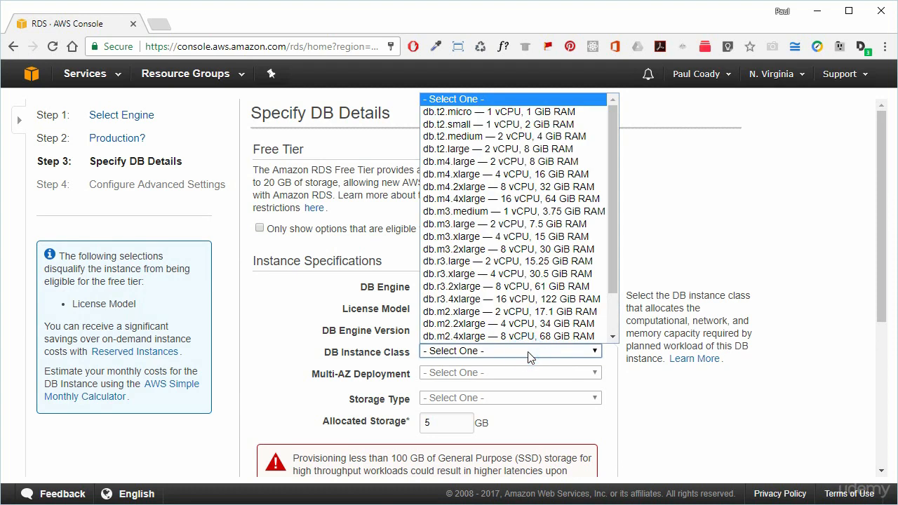
left_click(490, 113)
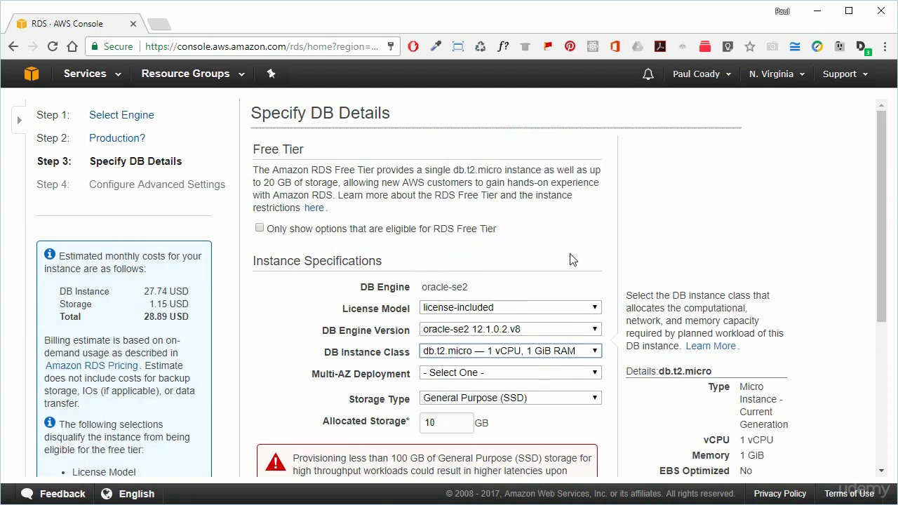
left_click(577, 374)
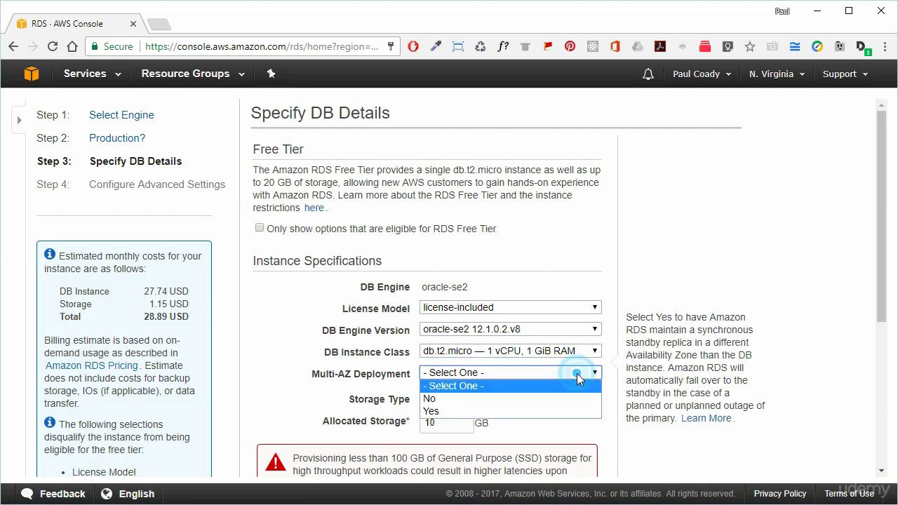
left_click(538, 398)
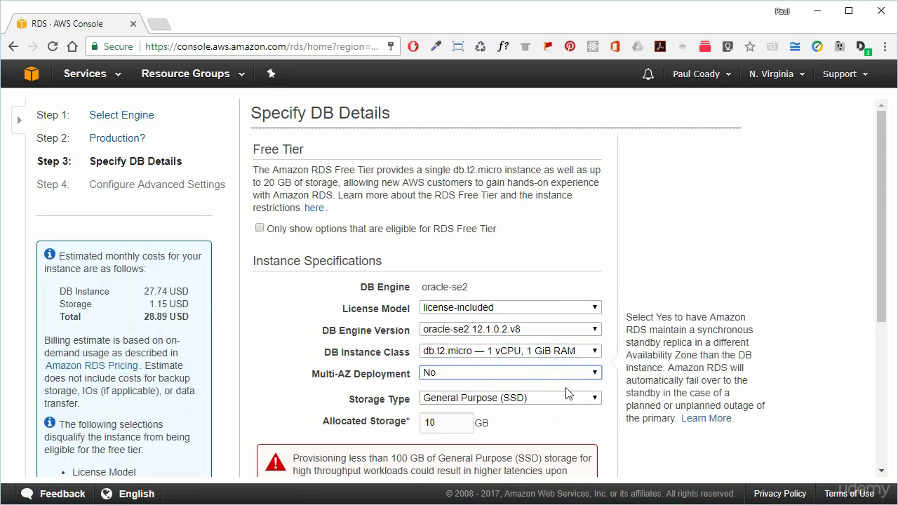
Enter DB Instance Identifier backspace-rds-oracle, Master Username admin and the master password with its confirmation, continue, and decline the browser's password update.
scroll(569, 393, "down", 3)
scroll(569, 395, "up", 3)
scroll(570, 397, "down", 4)
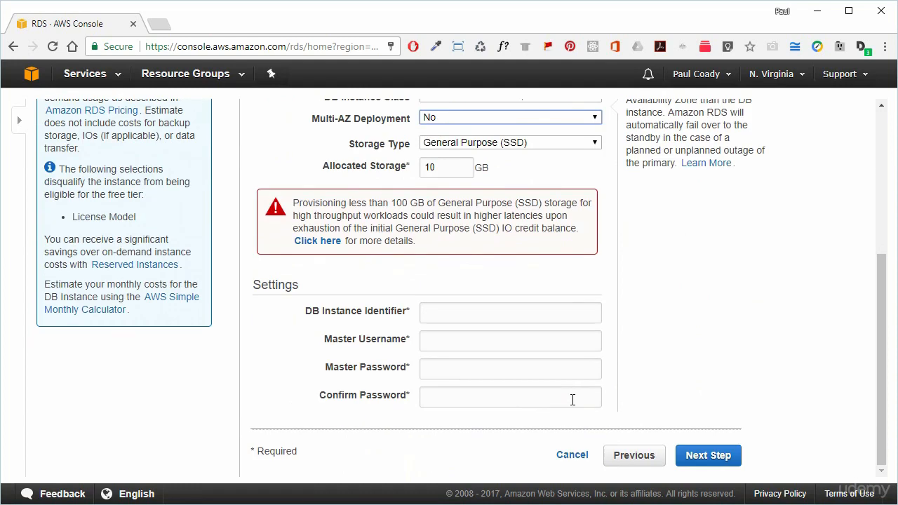
left_click(449, 313)
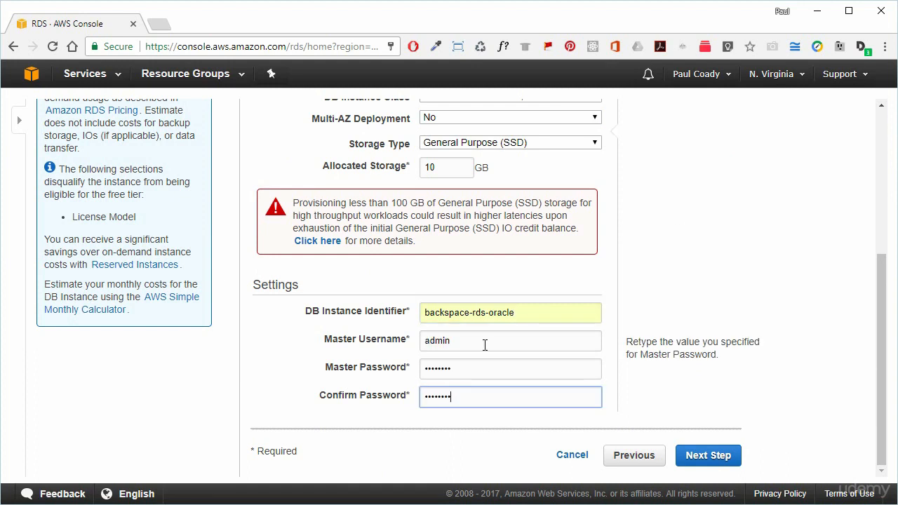
left_click(708, 459)
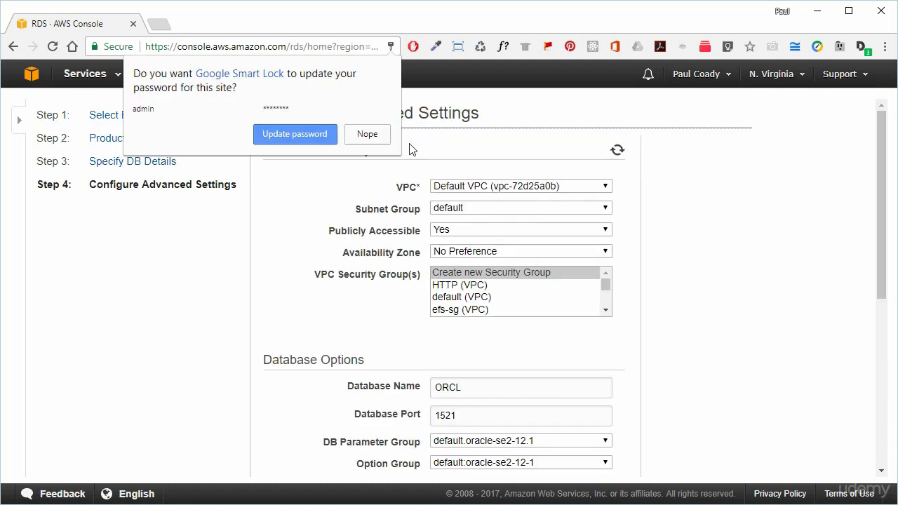
left_click(381, 134)
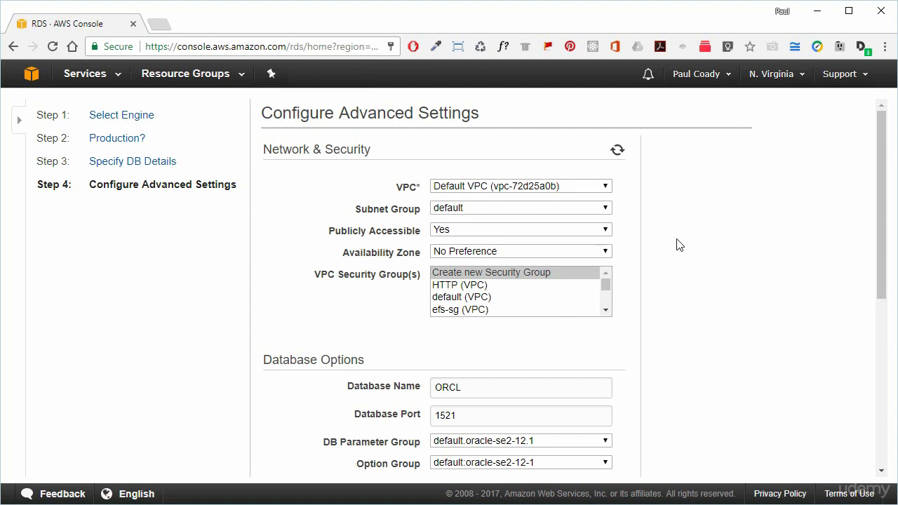
Select Create new Security Group for the VPC security group and keep the Database Port at 1521.
left_click(450, 276)
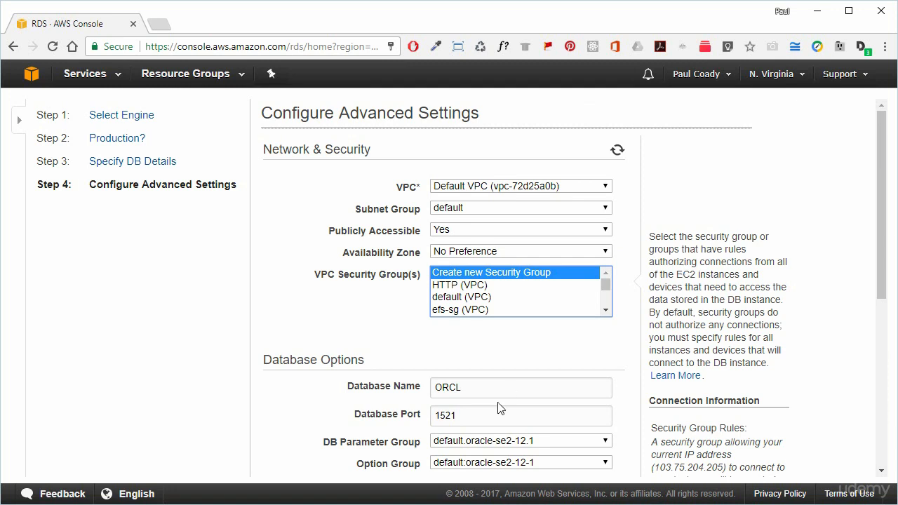
left_click(479, 415)
left_click_drag(479, 414, 411, 424)
left_click(479, 414)
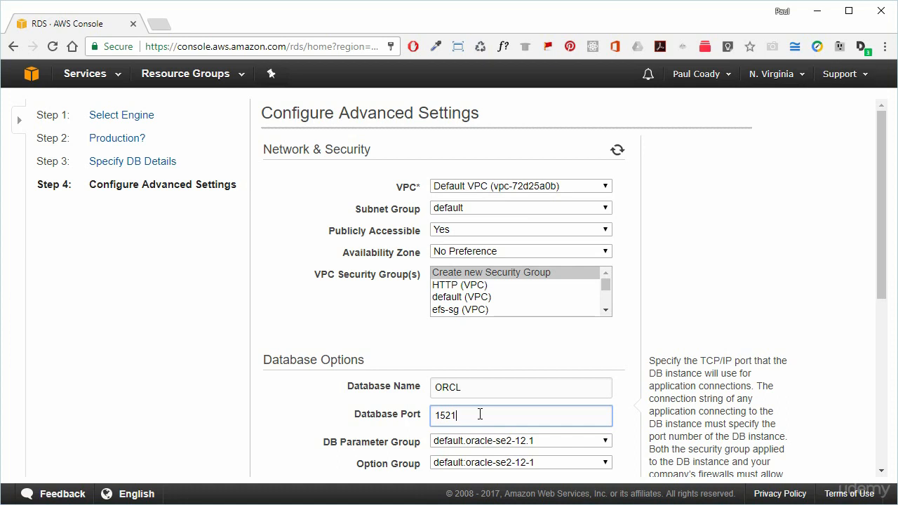
Set the Backup Retention Period to 0 days and launch the DB instance.
scroll(671, 410, "down", 1)
scroll(669, 405, "down", 5)
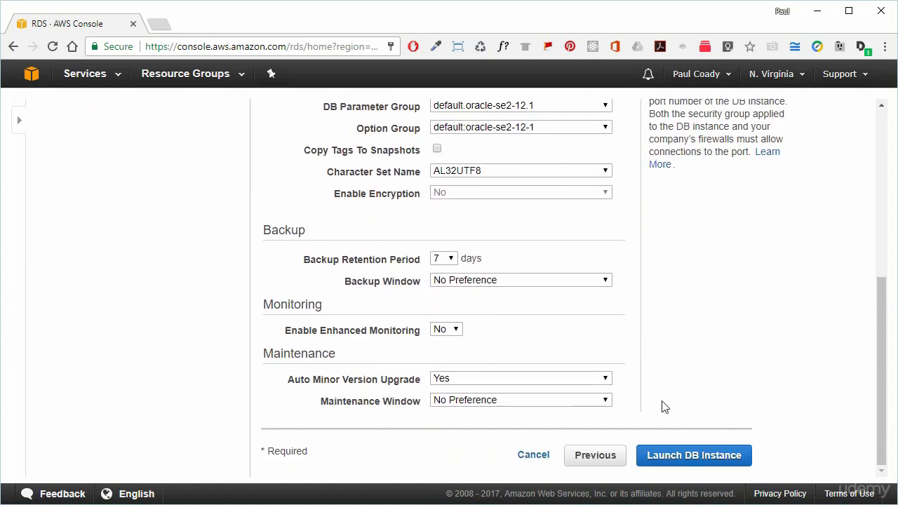
left_click(449, 258)
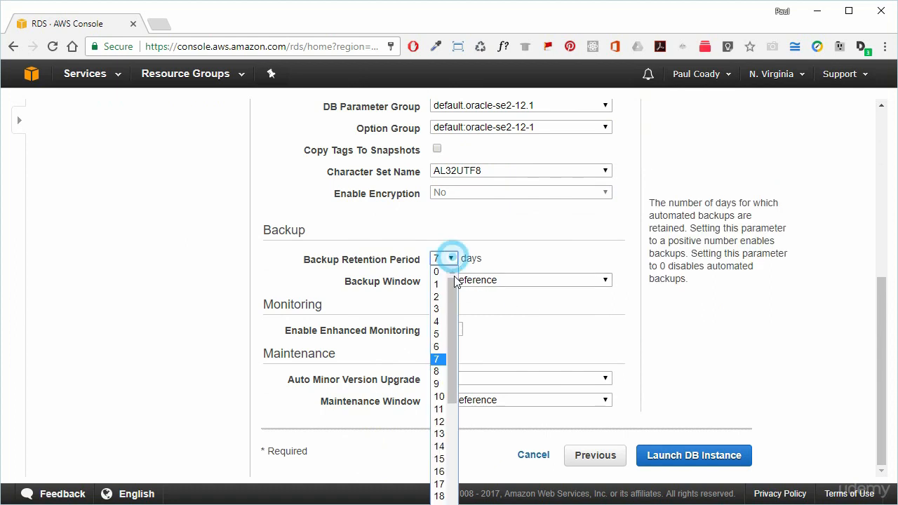
left_click(437, 273)
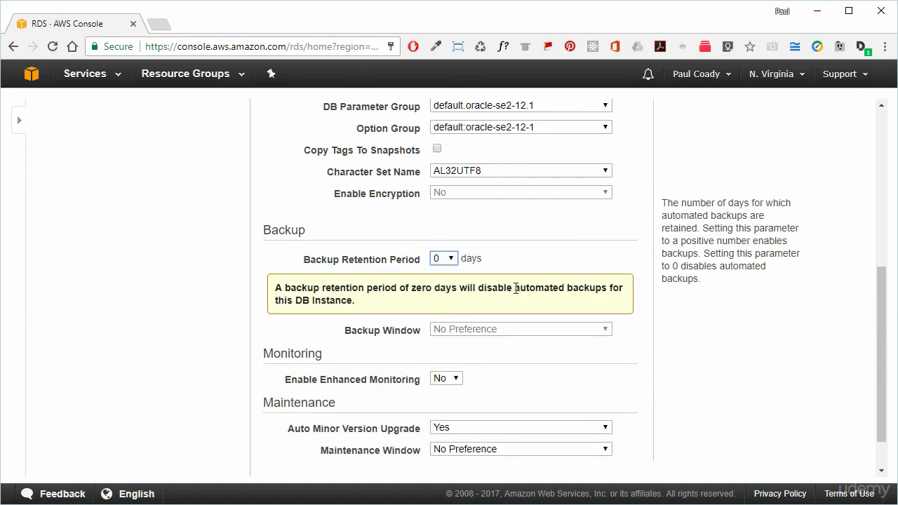
scroll(672, 361, "down", 1)
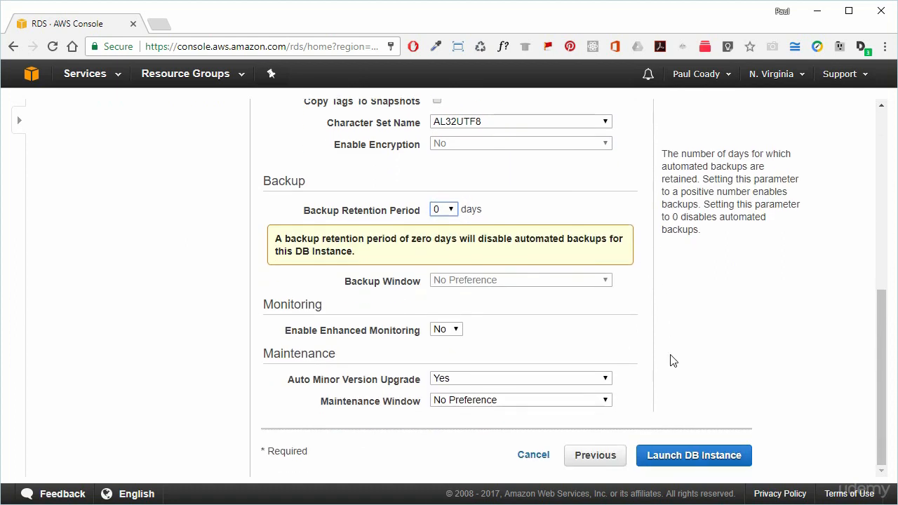
left_click(691, 457)
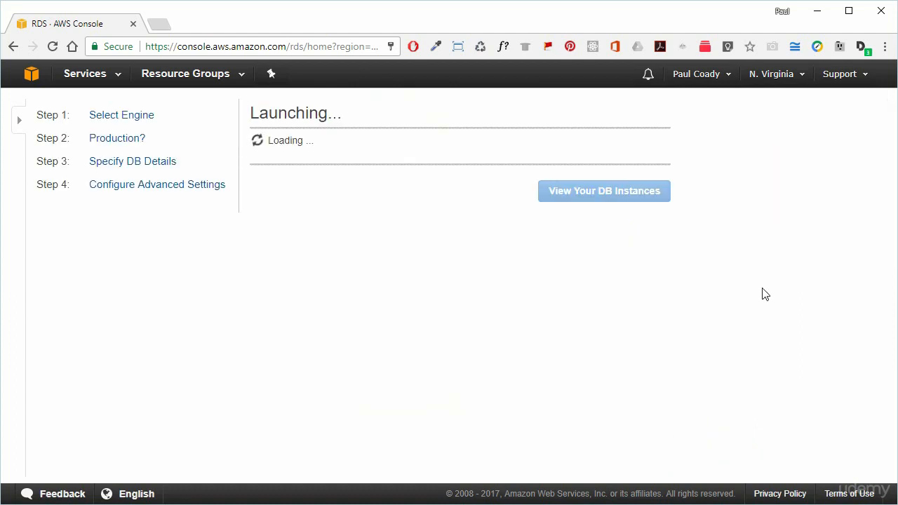
View the DB instances list and switch to the Oracle SQL Developer downloads page.
left_click(631, 477)
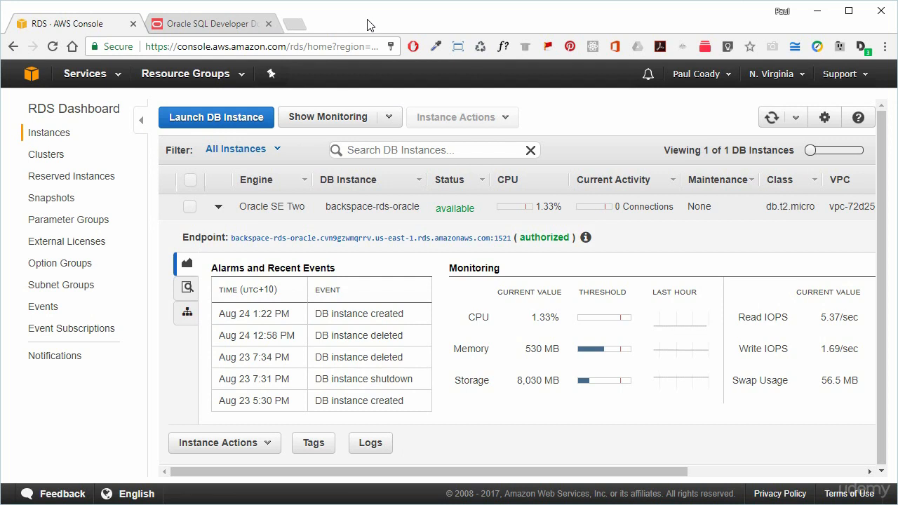
left_click(200, 24)
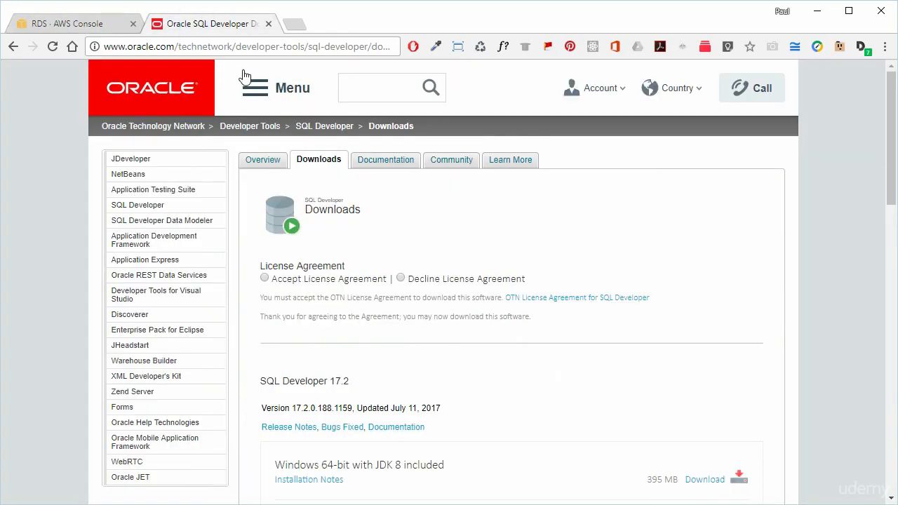
left_click(244, 75)
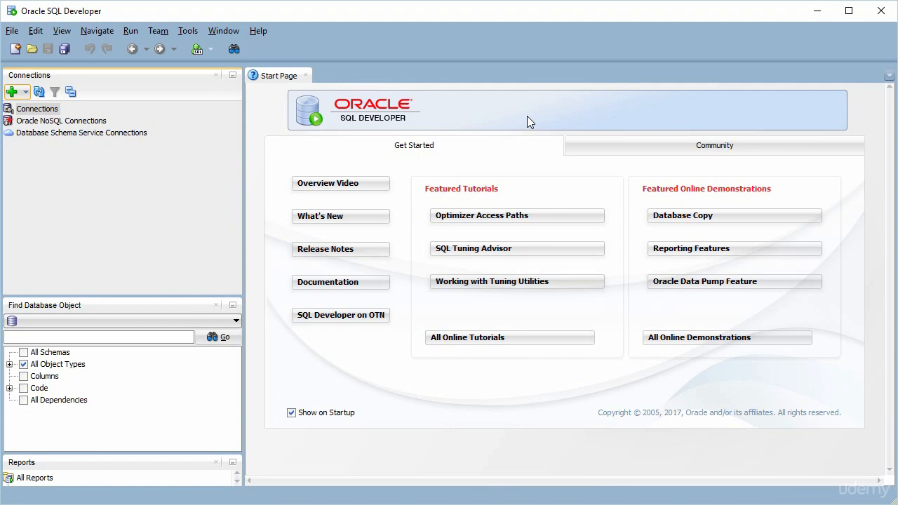
In Oracle SQL Developer, start a new Database Connection from the Connections category of the gallery.
left_click(12, 31)
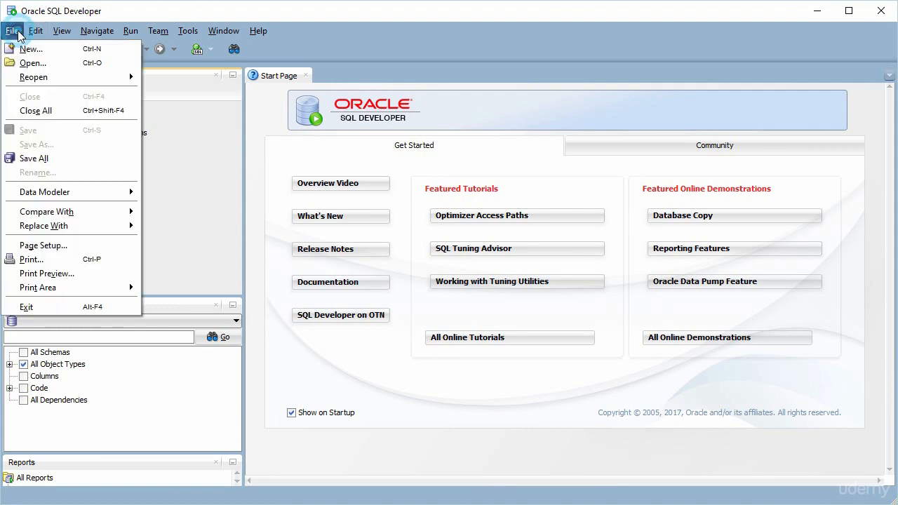
left_click(24, 49)
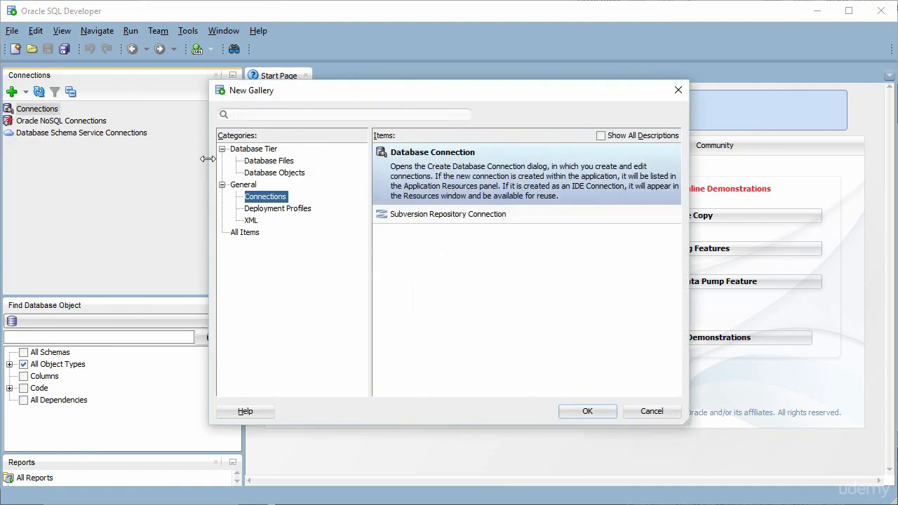
left_click(266, 197)
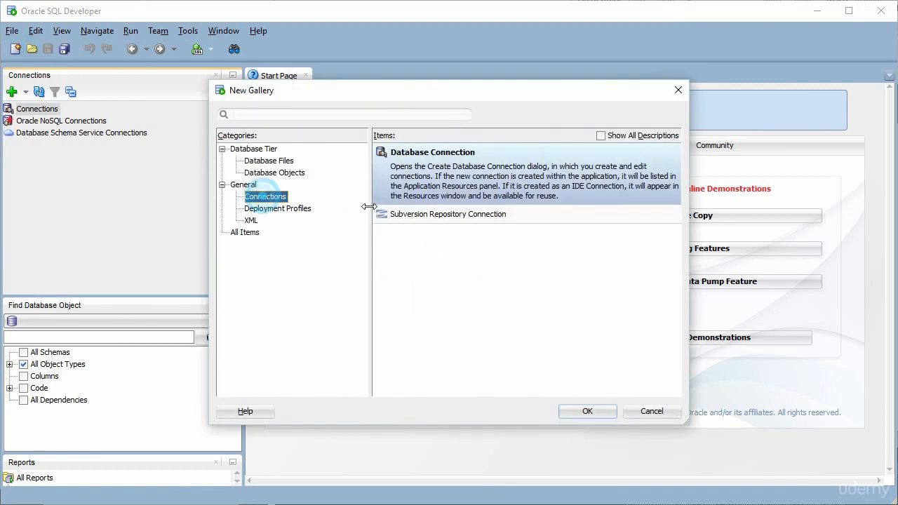
left_click(593, 410)
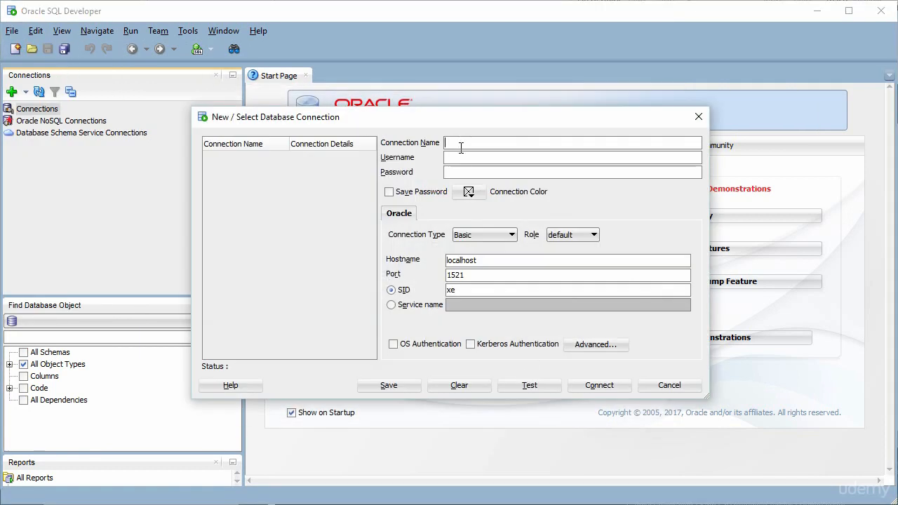
Name the connection oracledb, set the username to admin and enter the database password.
left_click(459, 144)
type("oracledb")
left_click(458, 156)
type("admin")
key("Tab")
type("••••••••")
Clear the connection's default hostname and copy the backspace-rds-oracle instance endpoint from the RDS console in the browser.
double_click(487, 261)
key("BackSpace")
left_click(182, 0)
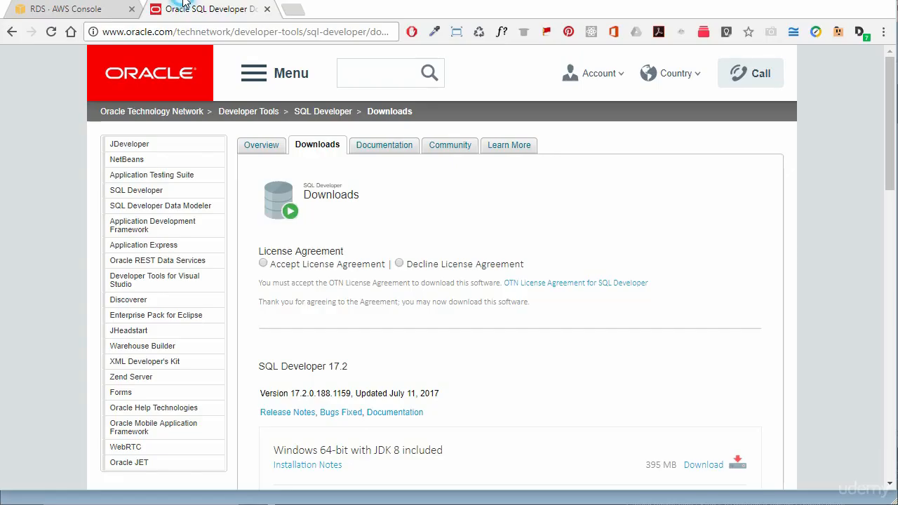
left_click(80, 10)
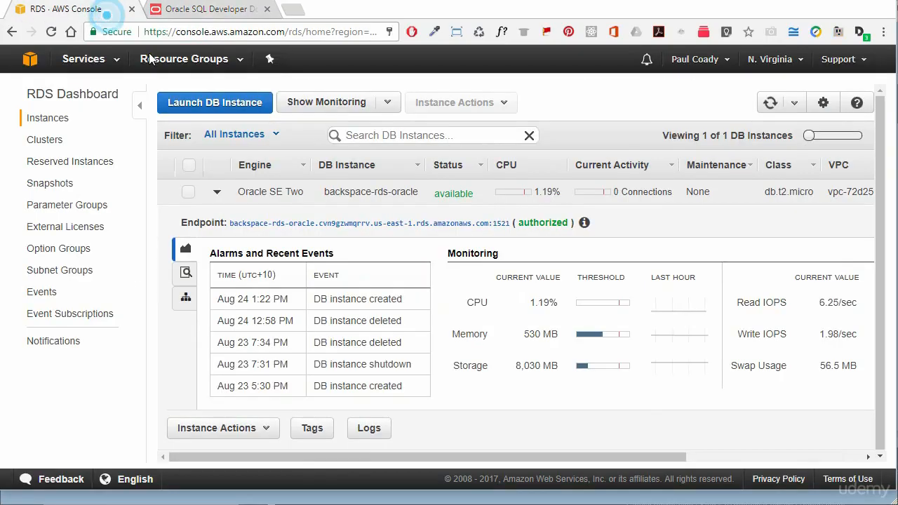
double_click(301, 223)
right_click(300, 222)
left_click(327, 233)
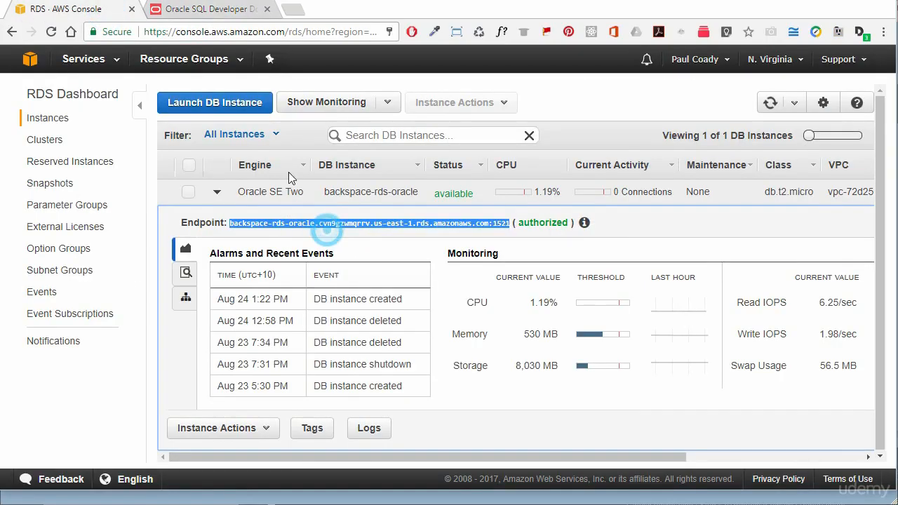
Back in Oracle SQL Developer, set the hostname to backspace-rds-oracle.cvn9gzwmqrrv.us-east-1.rds.amazonaws.com by pasting the endpoint and removing its :1521 suffix.
left_click(237, 503)
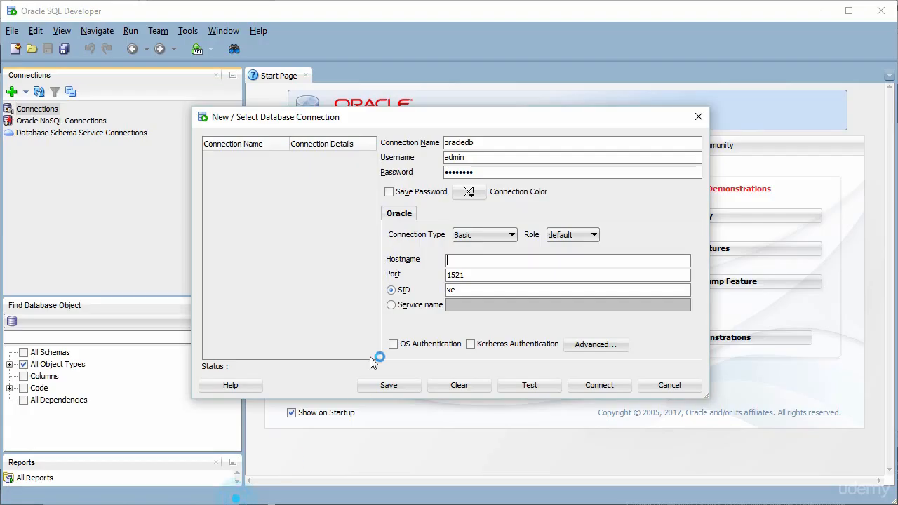
key("ctrl+v")
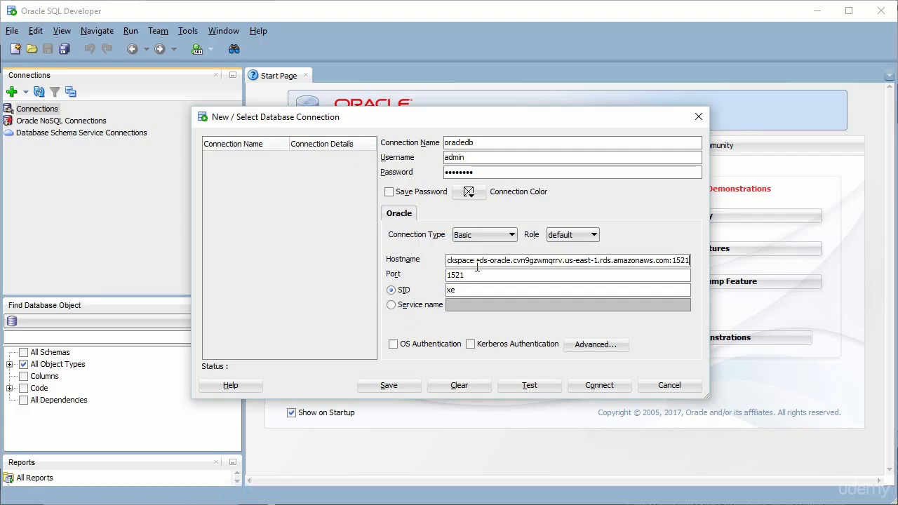
key("BackSpace")
key("BackSpace")
key("BackSpace")
key("BackSpace")
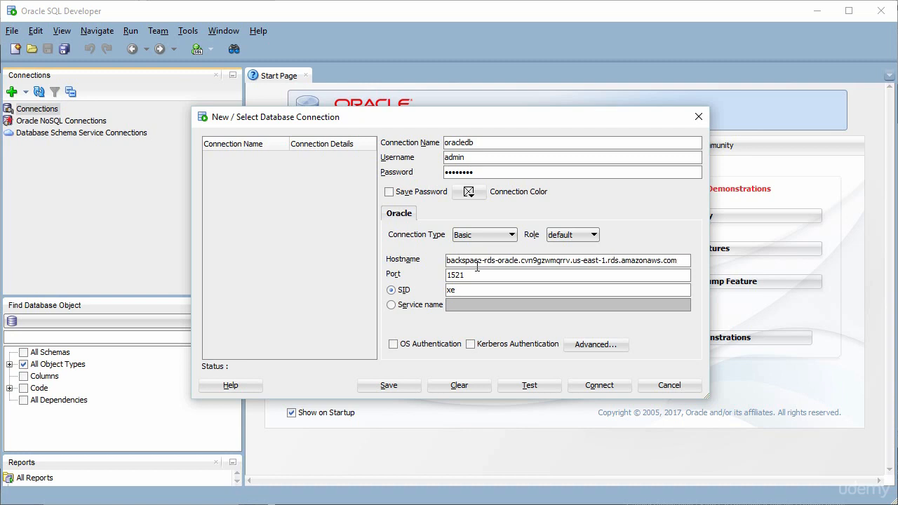
Replace the connection's SID with orcl and test the database connection.
left_click(476, 277)
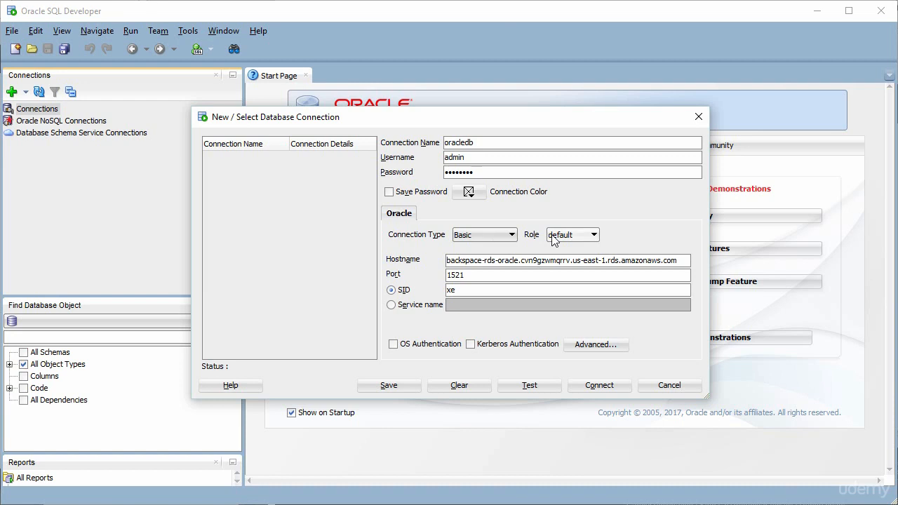
left_click_drag(461, 291, 444, 292)
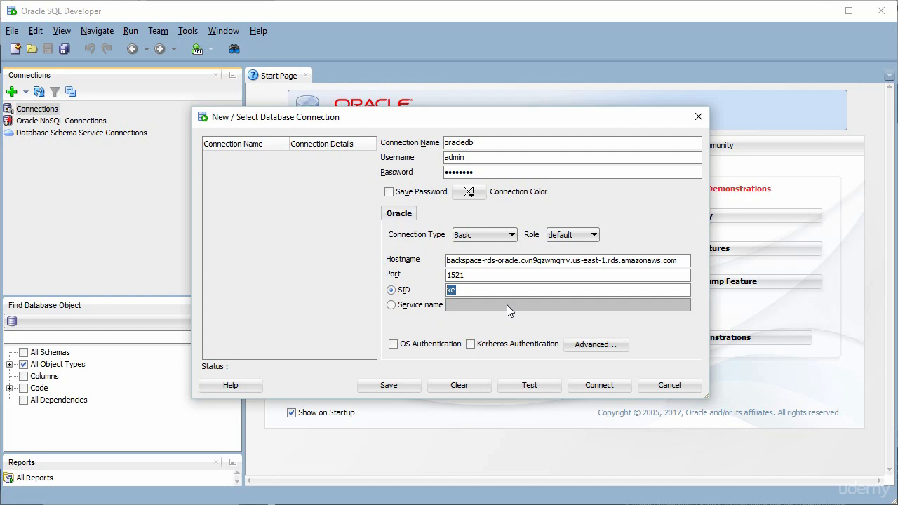
type("orcl")
left_click(536, 387)
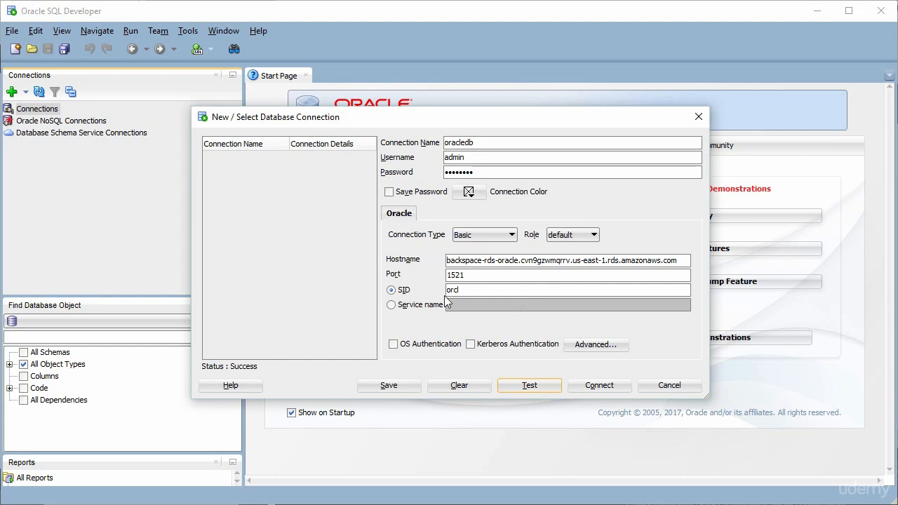
left_click(244, 367)
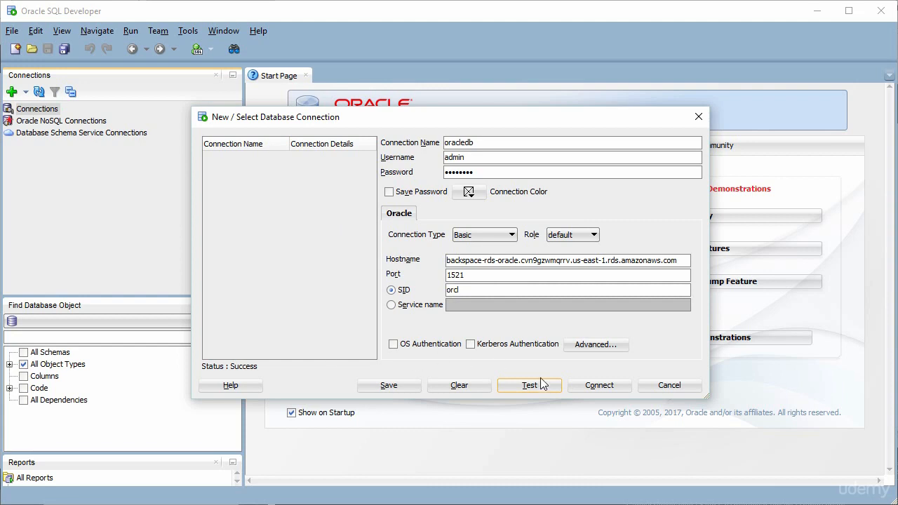
Connect to the oracledb database and expand its connection to list the database object categories.
left_click(600, 386)
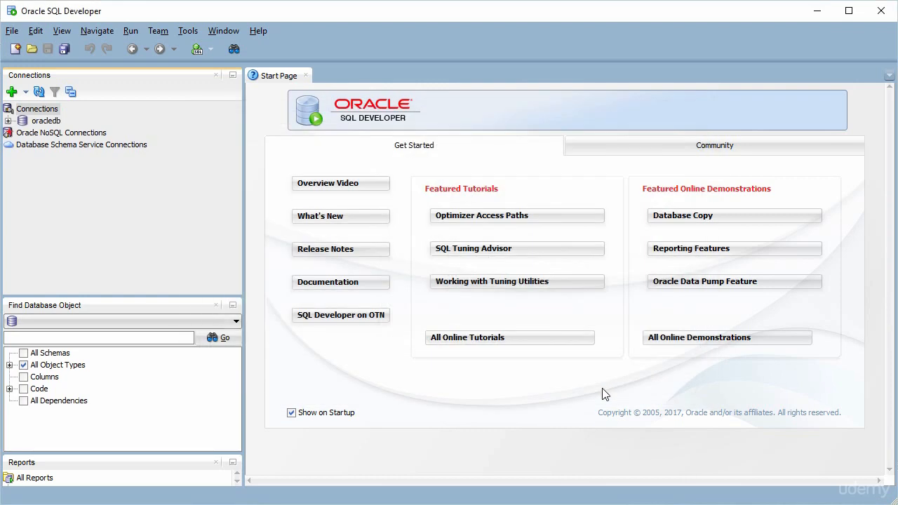
left_click(8, 121)
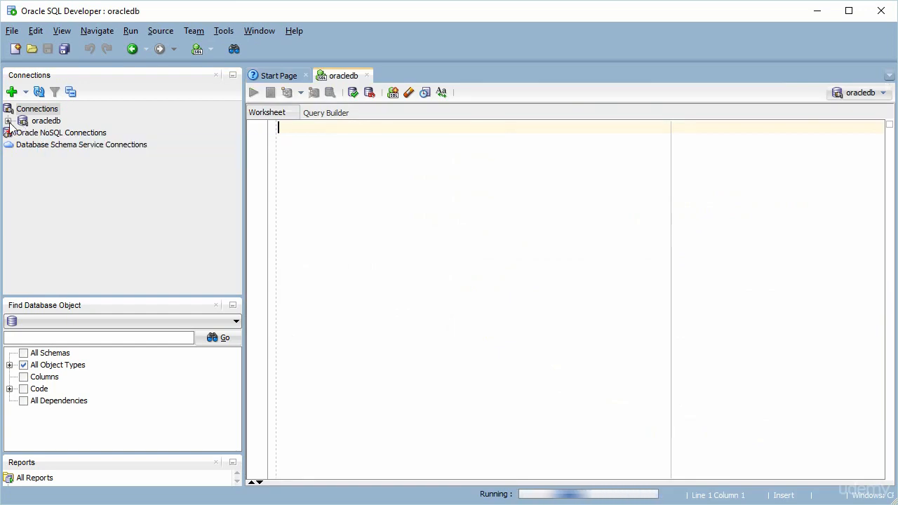
left_click(8, 120)
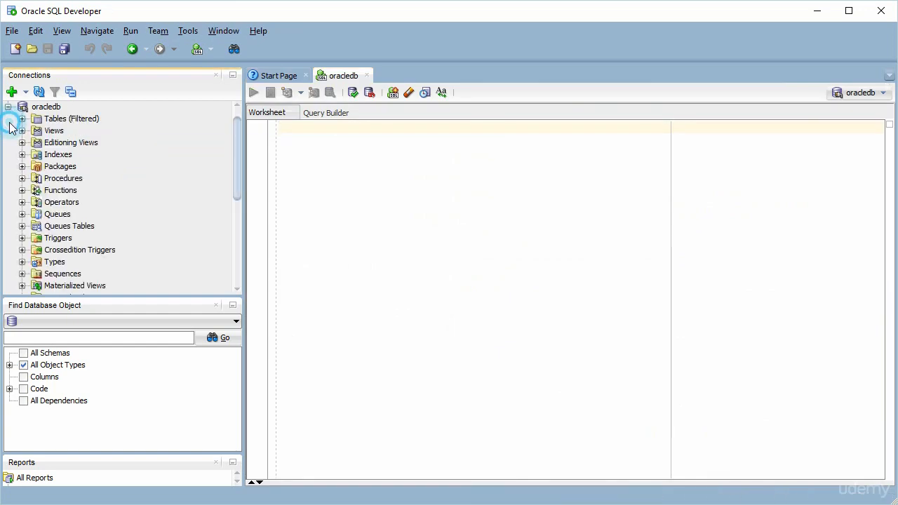